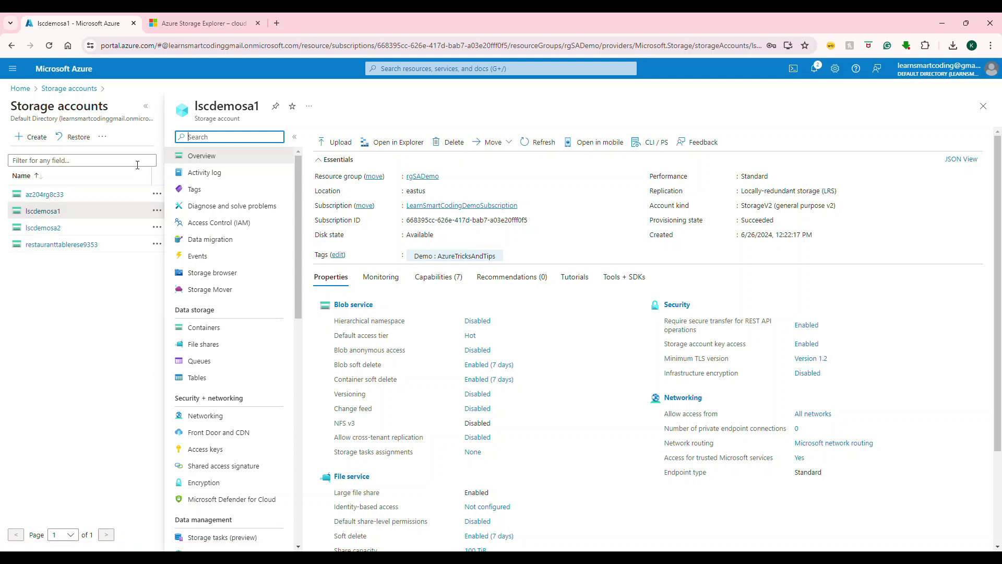
# Examine the contents of the pictures container's YT Thumbnail folder and the tech container in storage account lscdemosa1
pyautogui.click(95, 334)
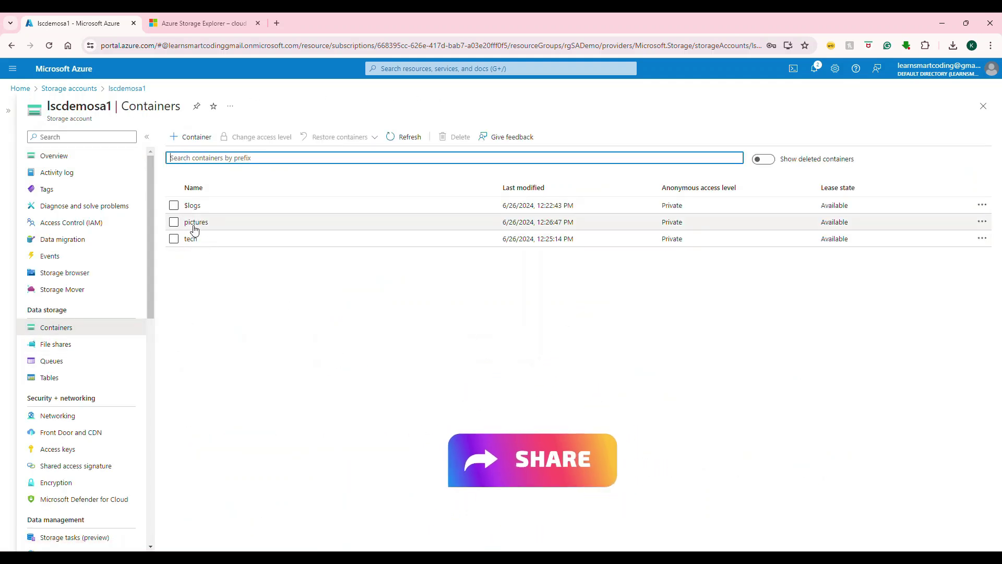
pyautogui.click(191, 226)
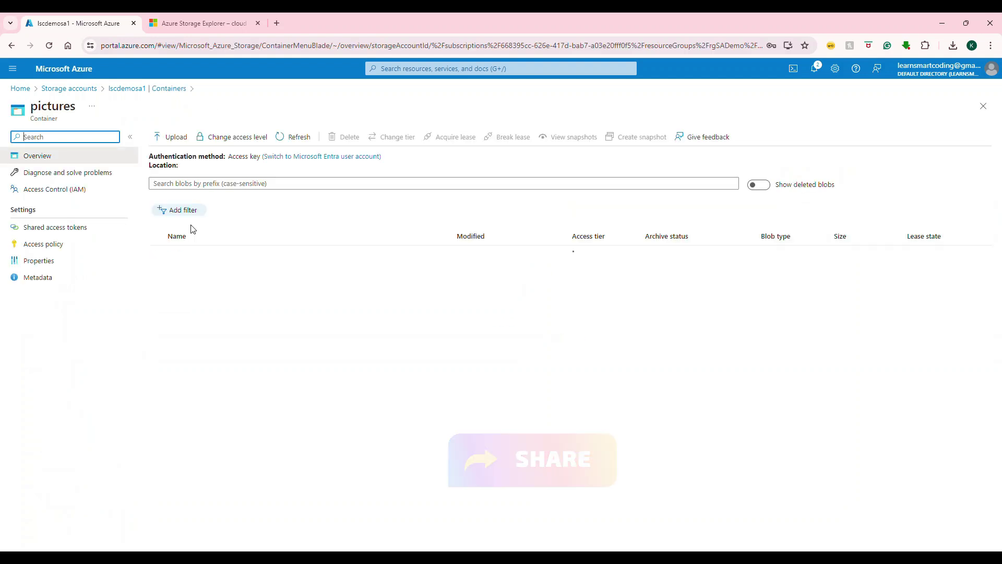
pyautogui.click(190, 253)
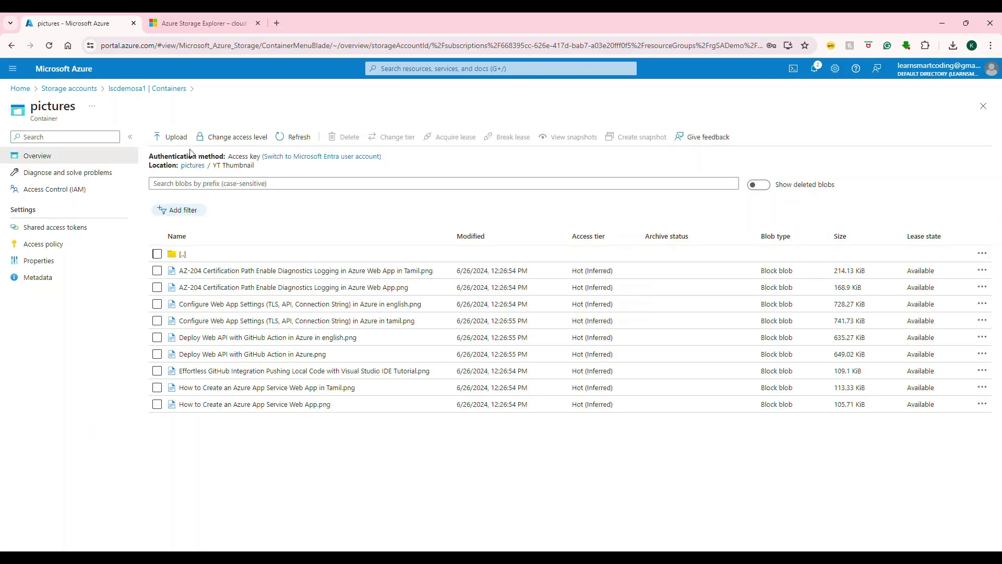
pyautogui.click(127, 88)
pyautogui.click(190, 239)
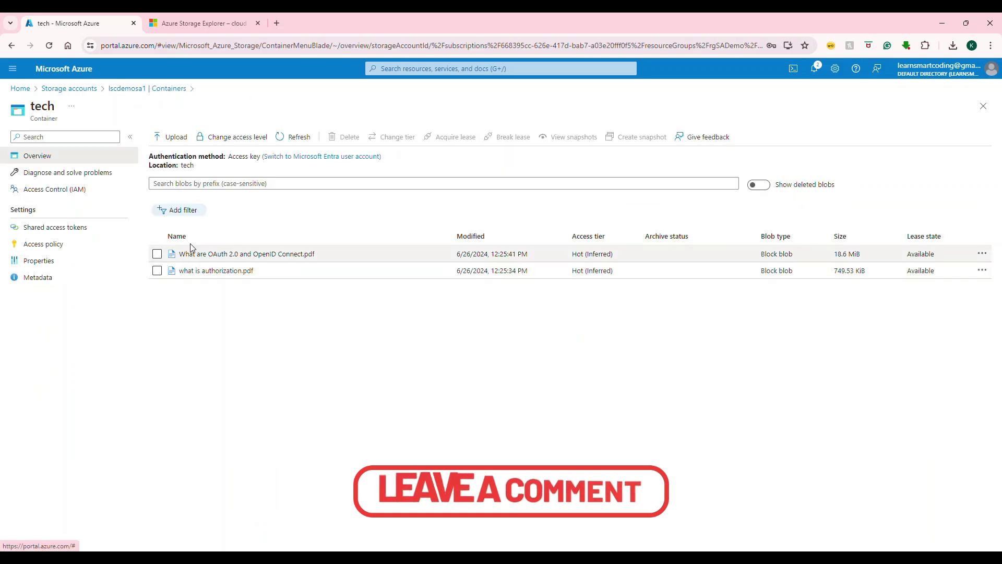
# Open the storage account lscdemosa2 and view its list of blob containers
pyautogui.click(85, 94)
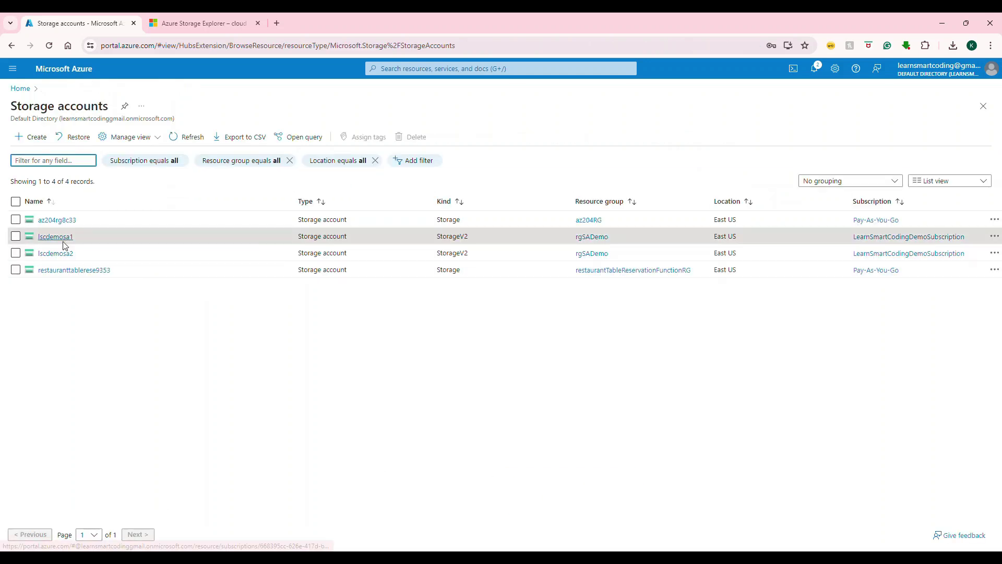
pyautogui.click(68, 251)
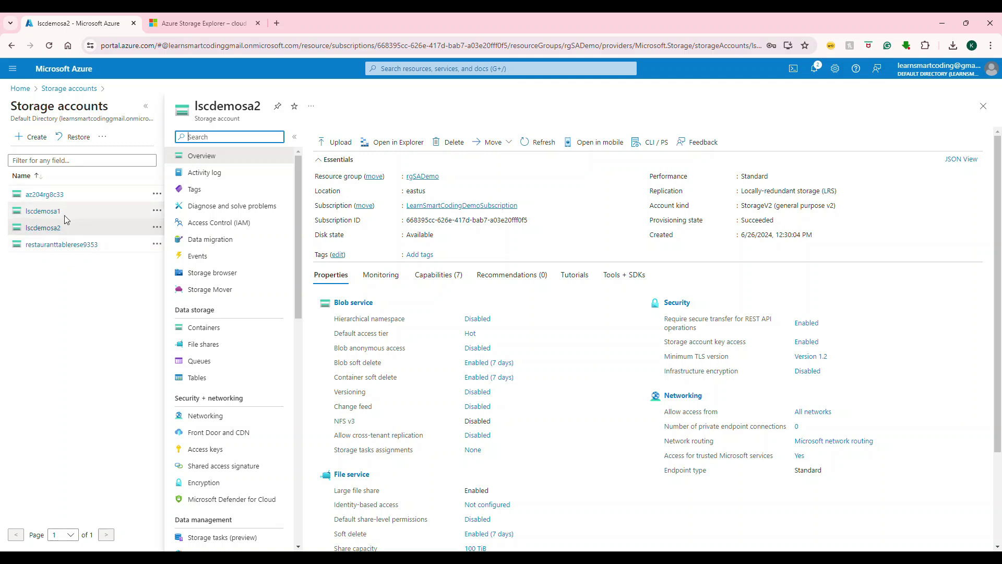
pyautogui.click(204, 330)
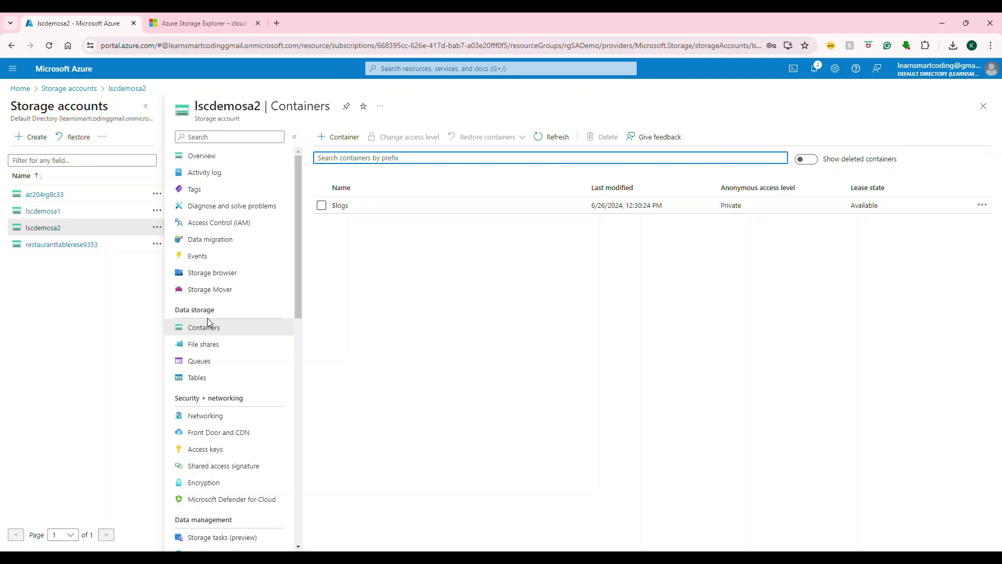
# Browse the data migration tools offered for lscdemosa2, including AzCopy and Azure Storage Explorer
pyautogui.click(225, 241)
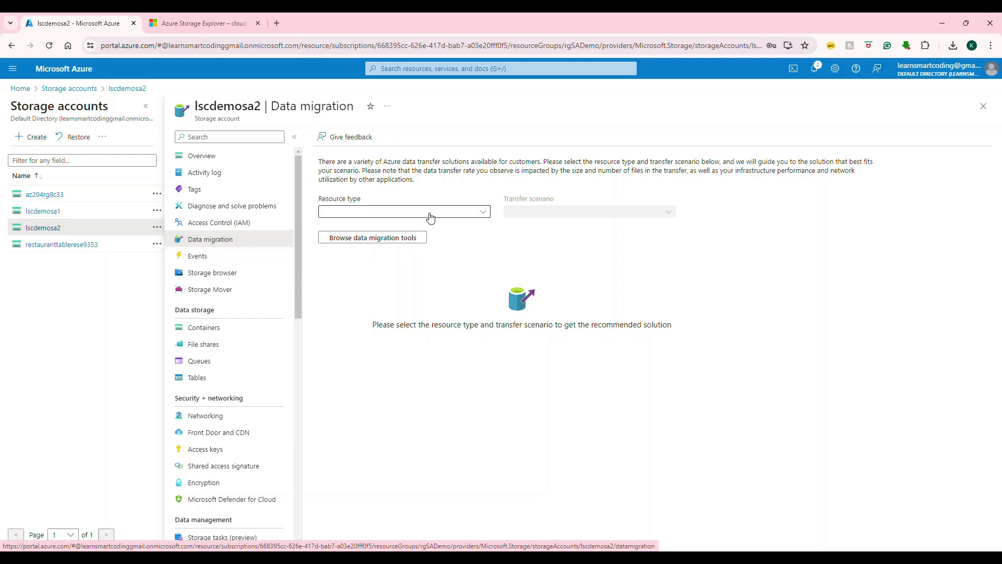
pyautogui.click(410, 241)
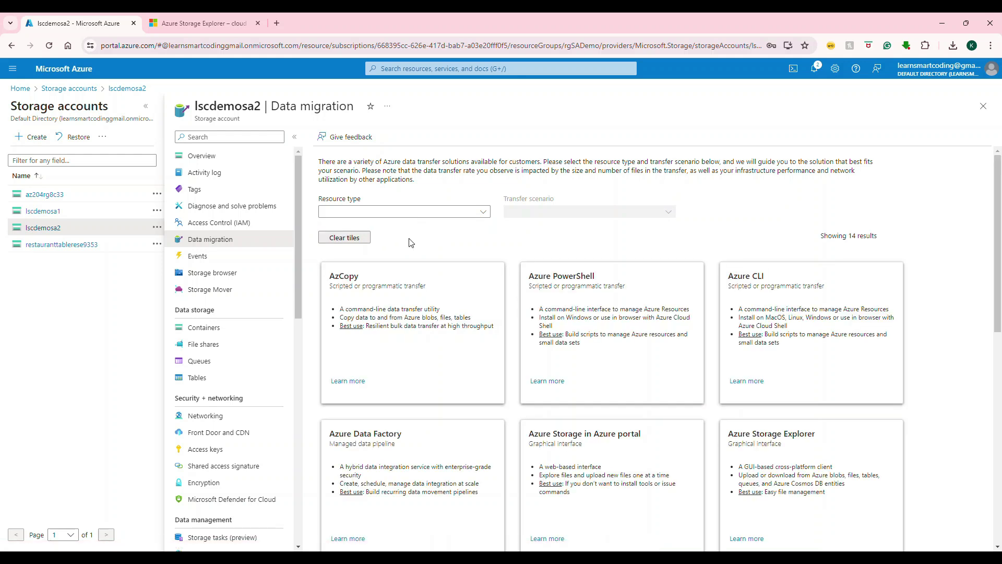
pyautogui.scroll(-1, 411, 243)
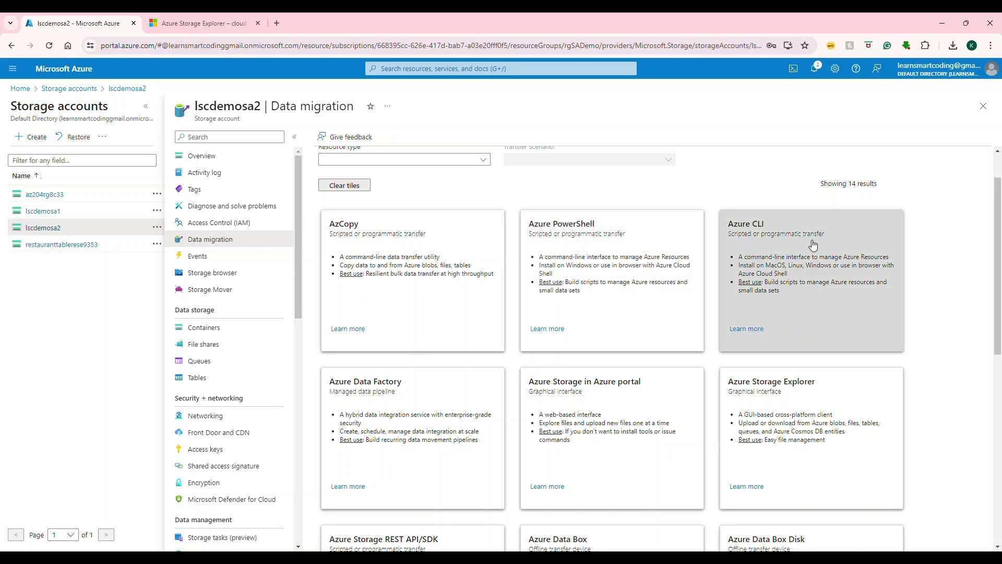
pyautogui.scroll(-2, 812, 248)
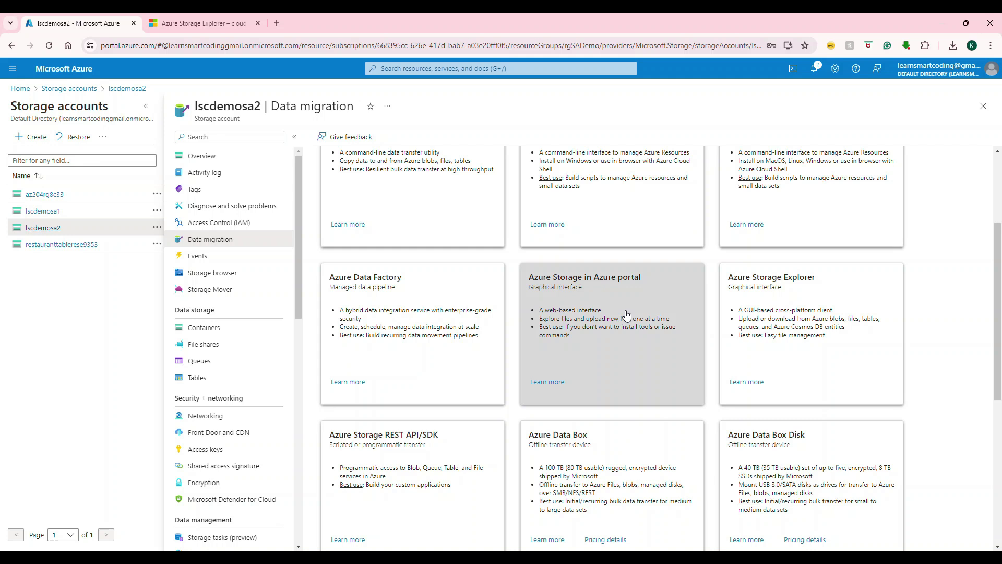
pyautogui.scroll(-2, 627, 314)
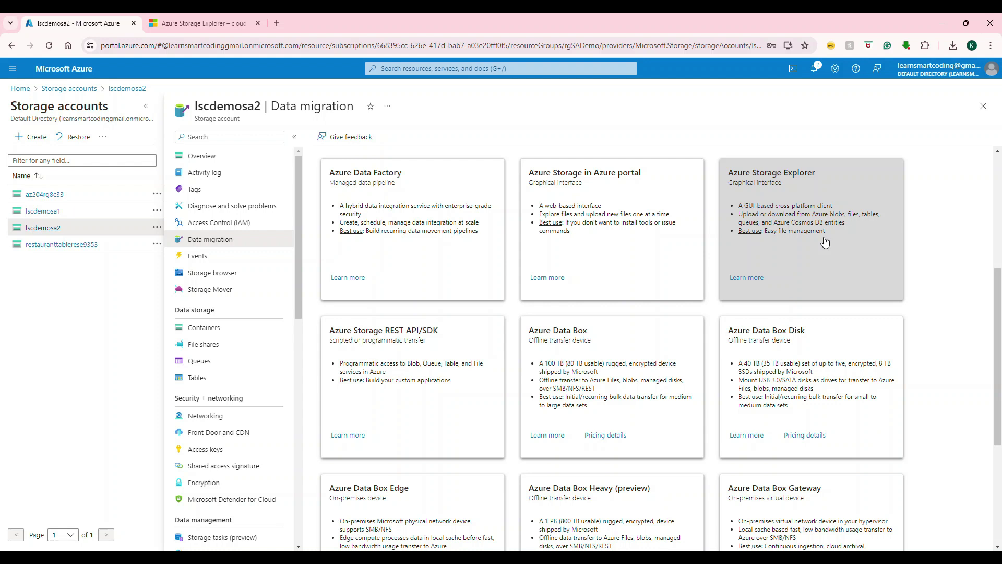
# View the operating system download options on the Azure Storage Explorer web page and hide the Rakuten cash back pop-up
pyautogui.click(219, 23)
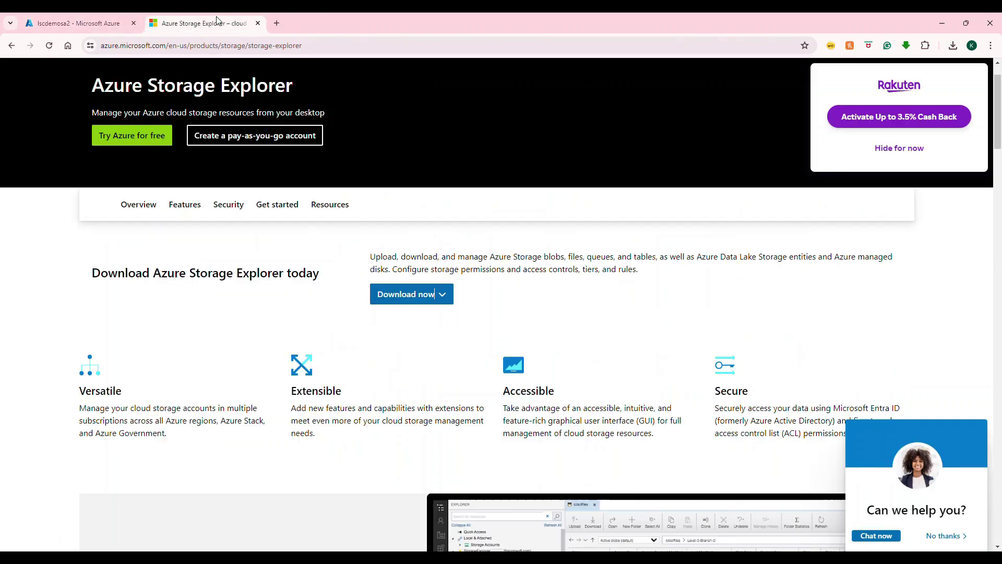
pyautogui.click(204, 52)
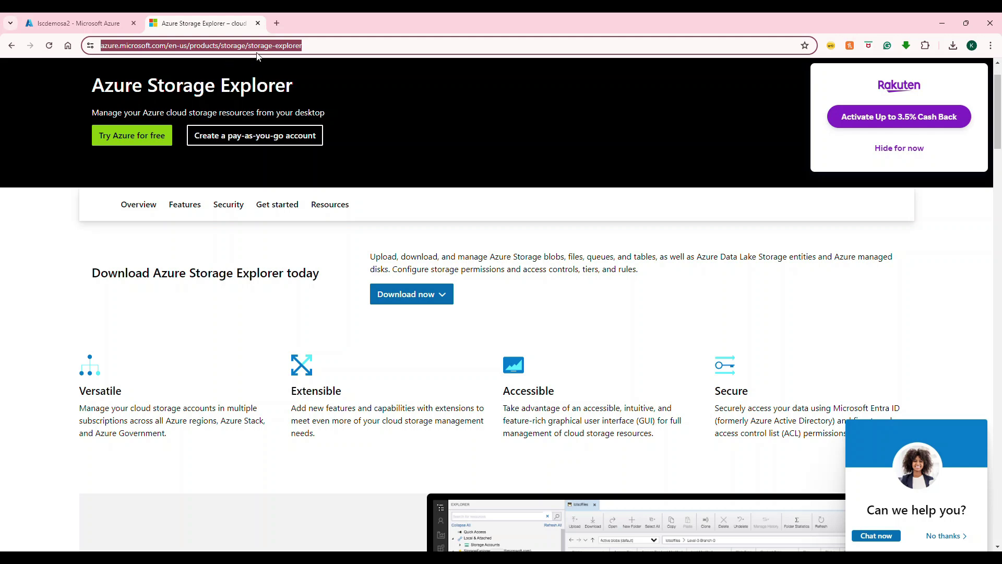
pyautogui.scroll(-1, 336, 225)
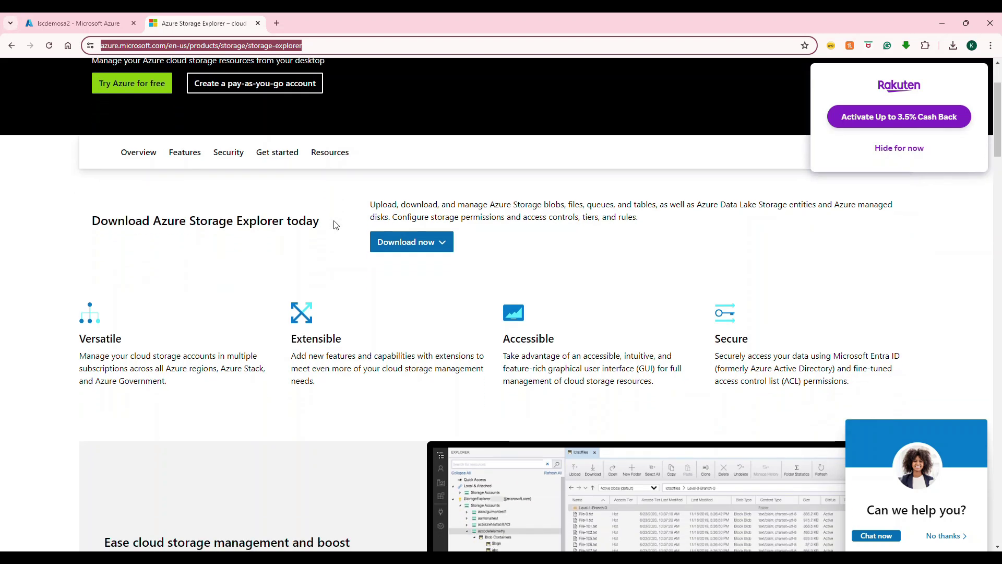
pyautogui.click(440, 247)
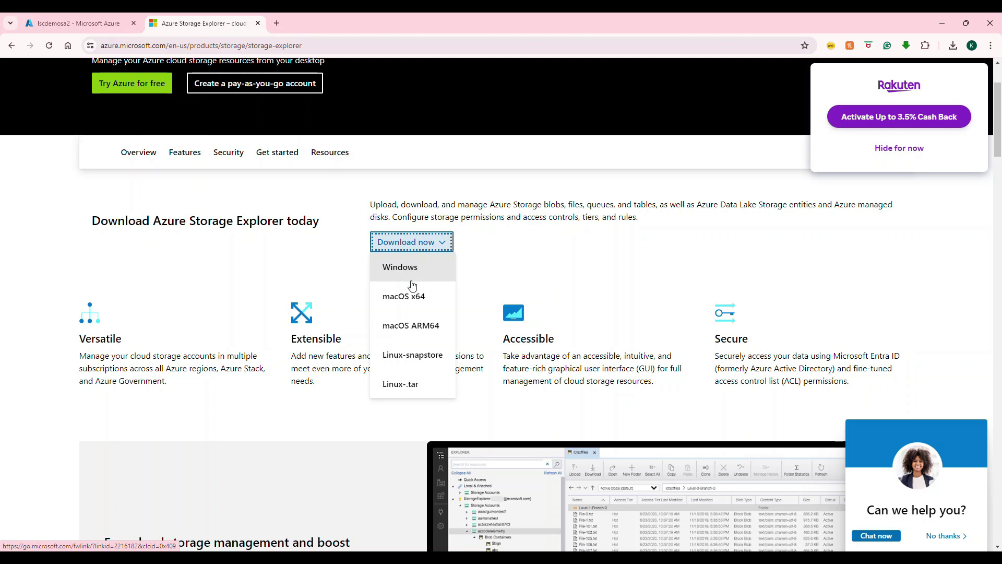
pyautogui.click(478, 272)
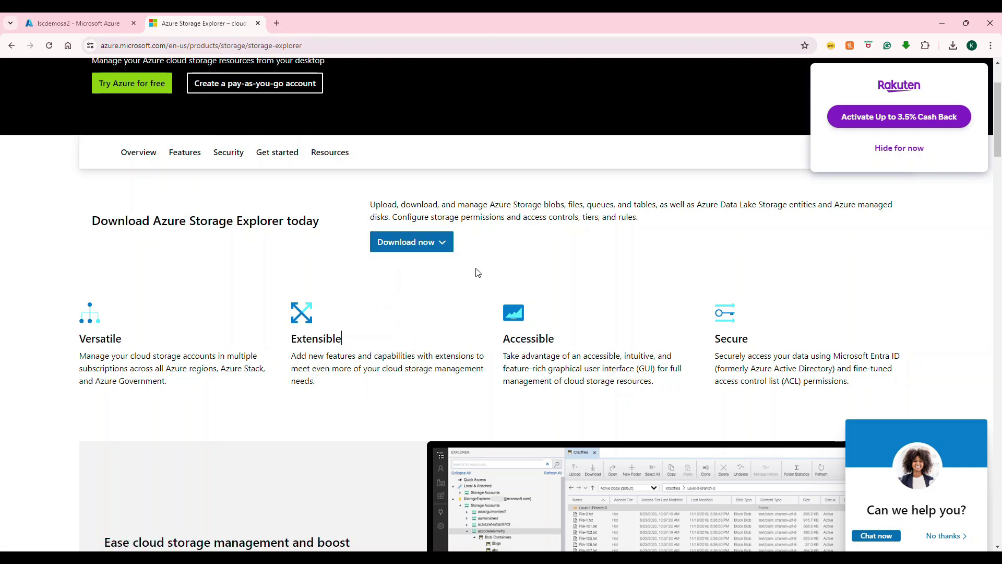
pyautogui.click(899, 150)
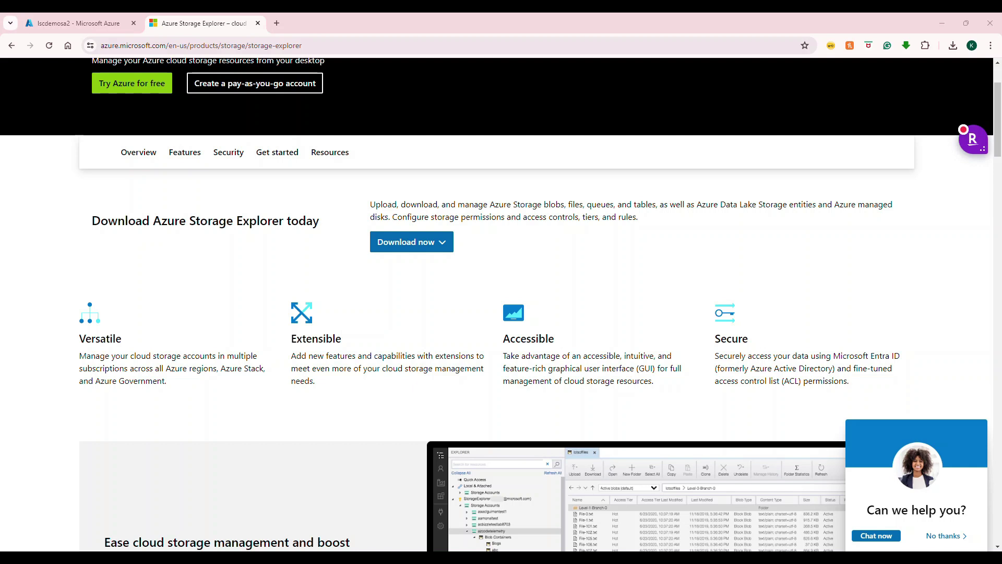
# Switch to the Microsoft Azure Storage Explorer desktop app and maximize its window
pyautogui.hotkey('alt', 'Tab')
pyautogui.moveTo(595, 74); pyautogui.dragTo(292, 115)
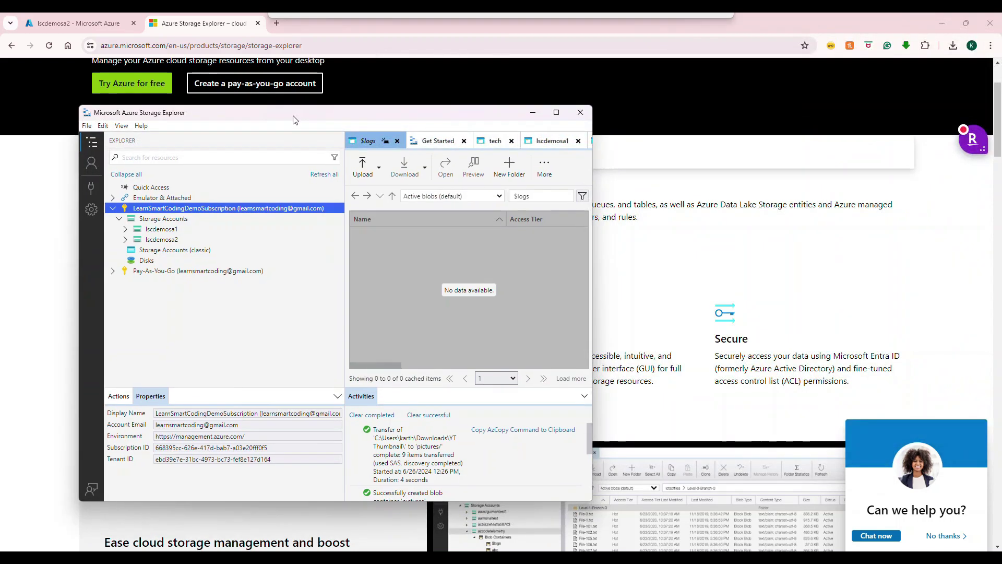
pyautogui.doubleClick(294, 115)
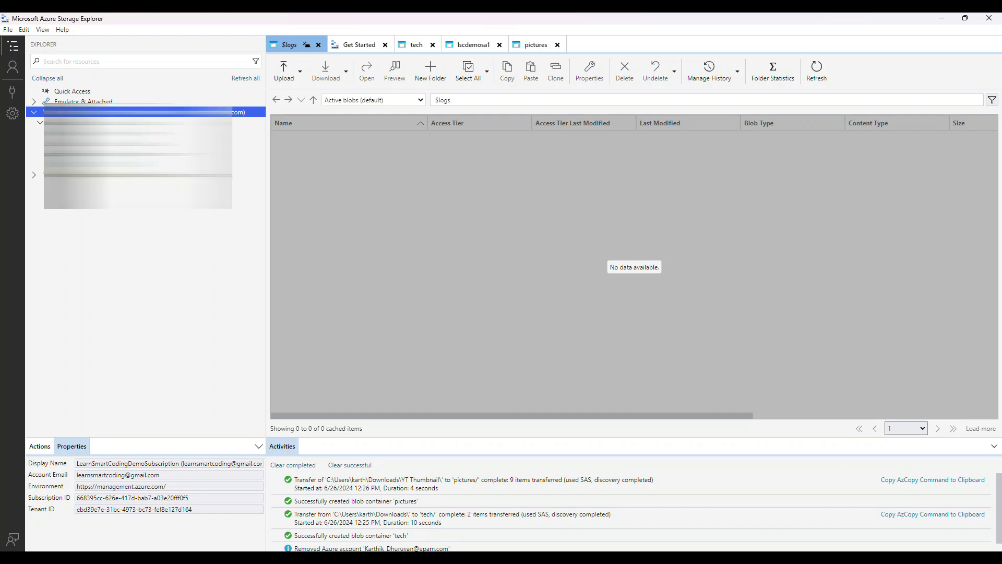
# Review the signed-in account's tenants and subscriptions and the Azure resource types available to connect to
pyautogui.click(10, 74)
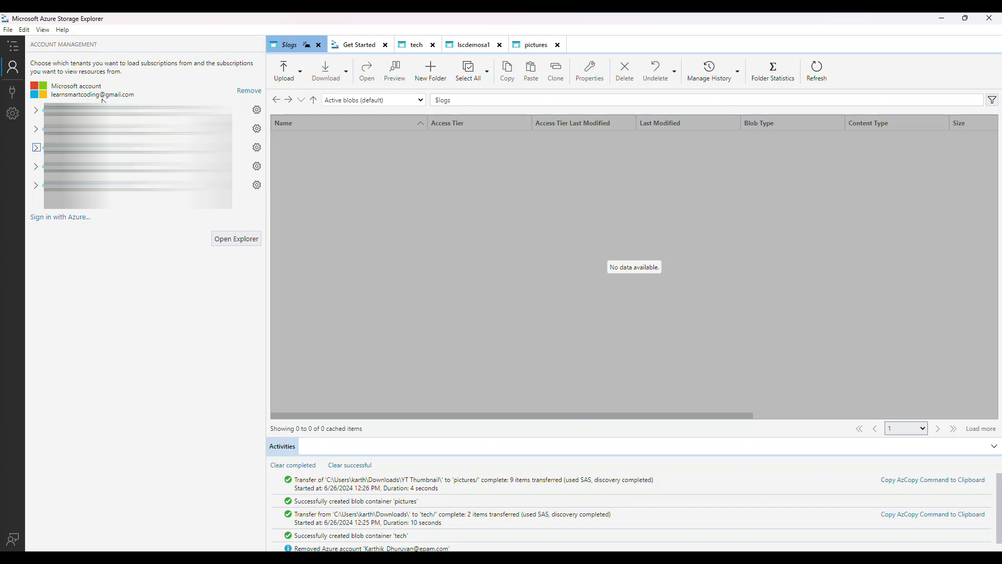
pyautogui.click(77, 223)
pyautogui.click(13, 92)
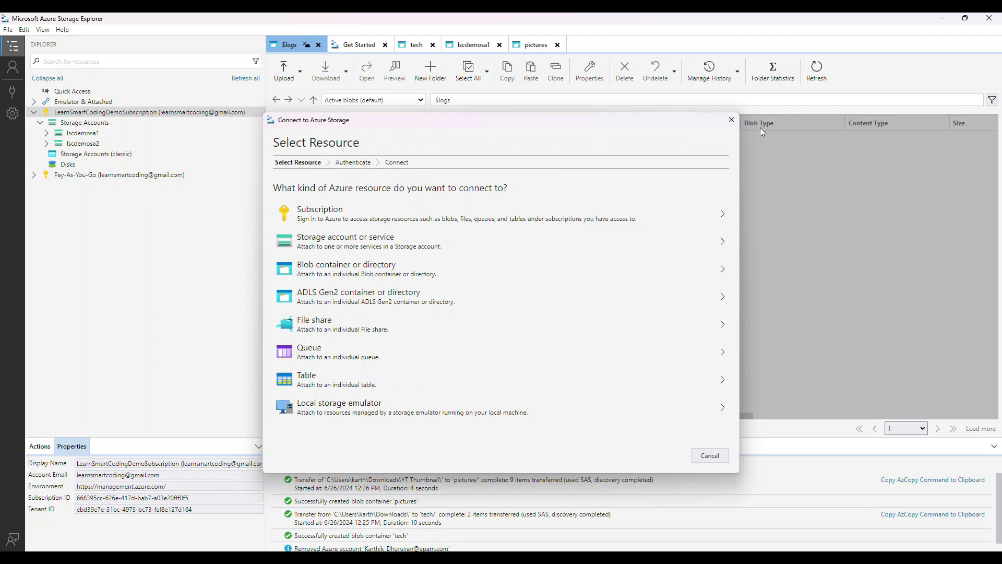
pyautogui.click(731, 120)
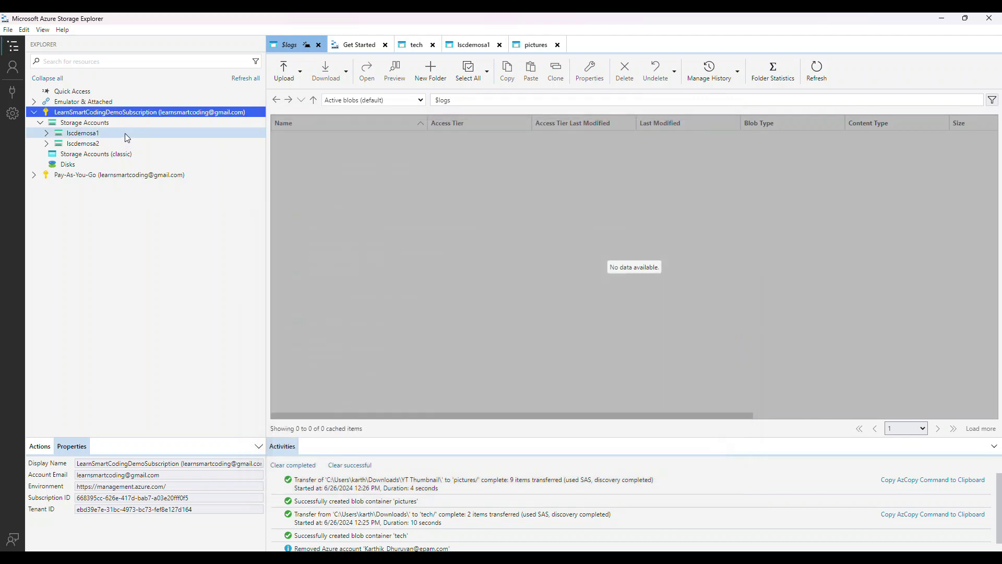
pyautogui.click(19, 100)
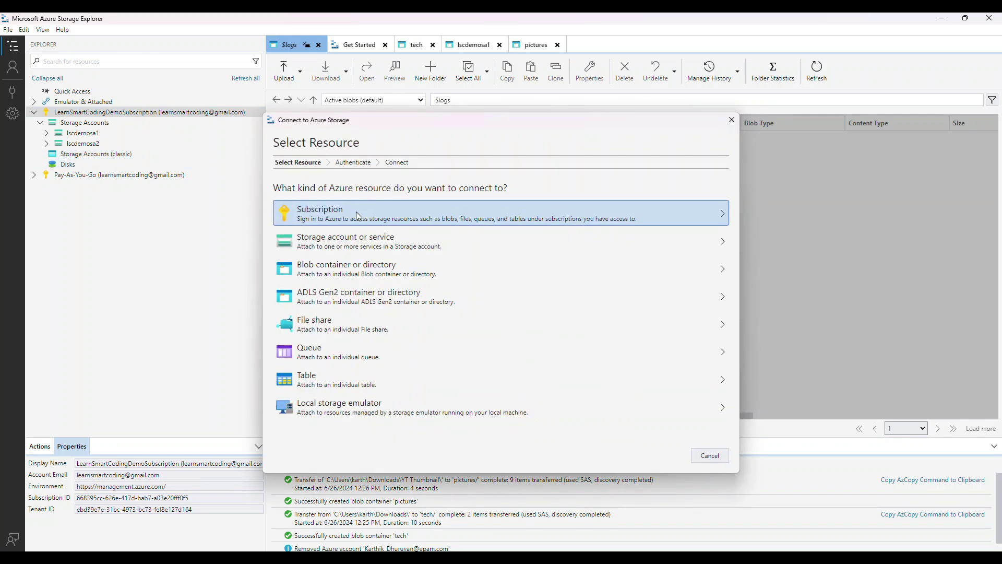
pyautogui.click(732, 120)
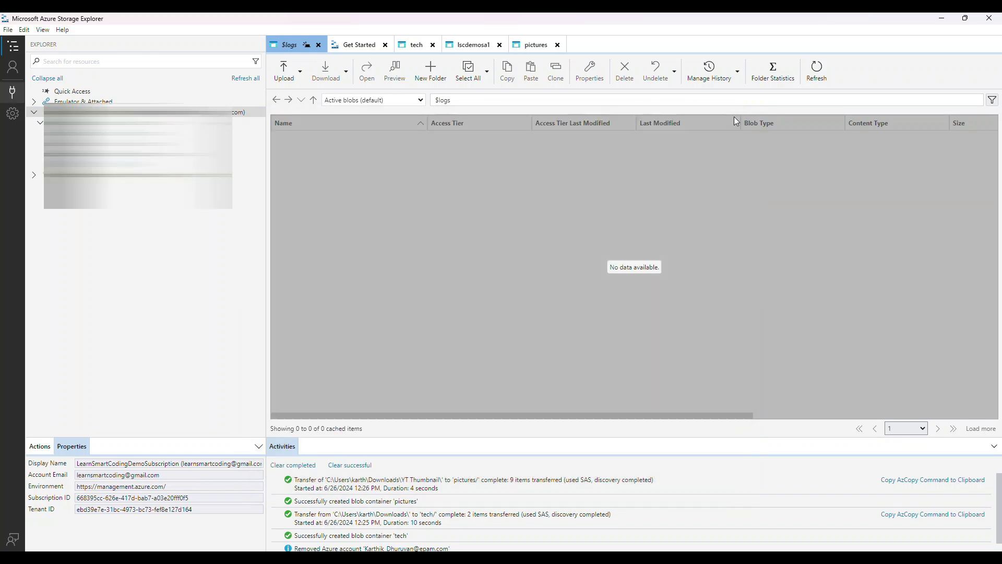
pyautogui.click(16, 74)
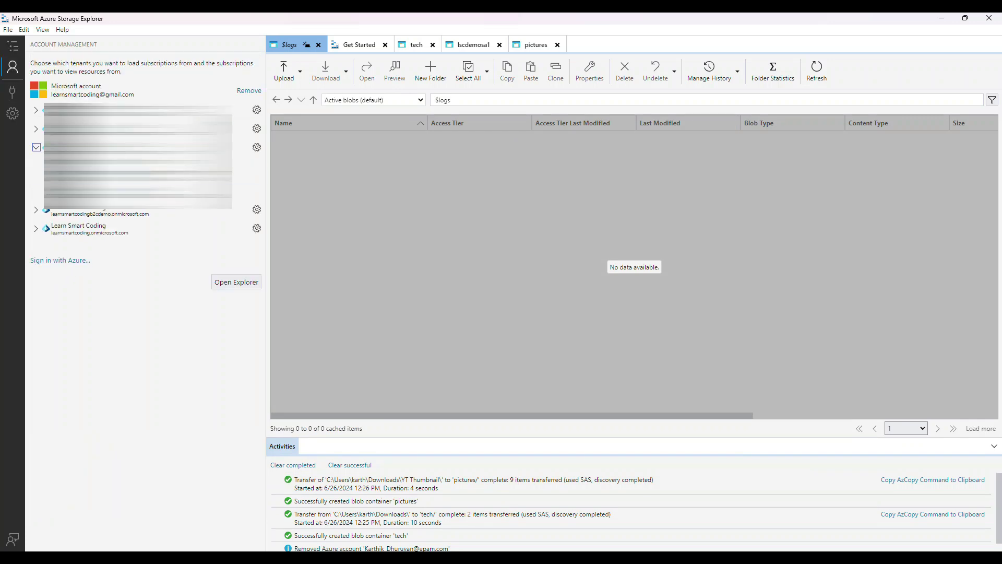
# Return to the resource explorer and expand the Pay-As-You-Go subscription to view its storage accounts and disks
pyautogui.click(15, 52)
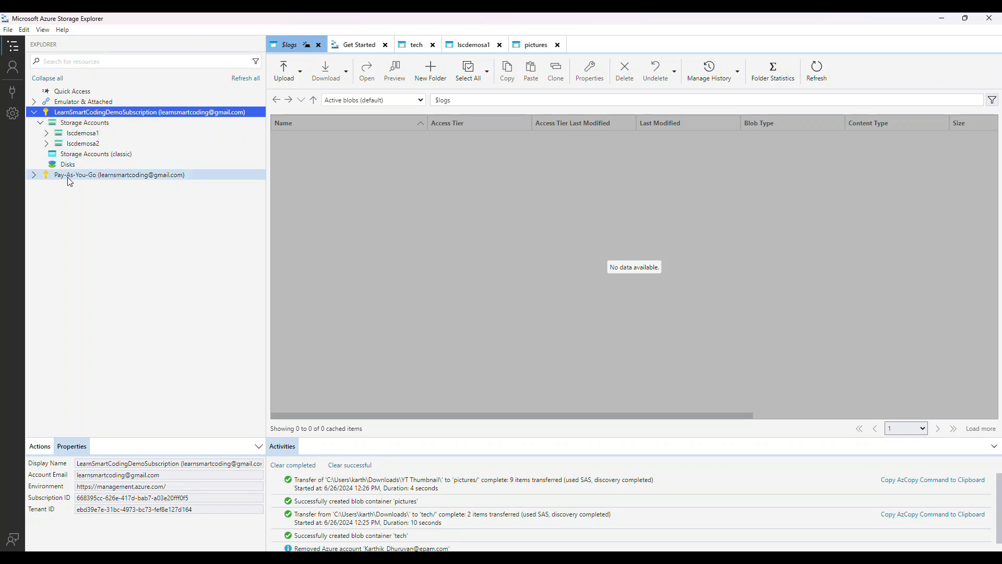
pyautogui.click(36, 178)
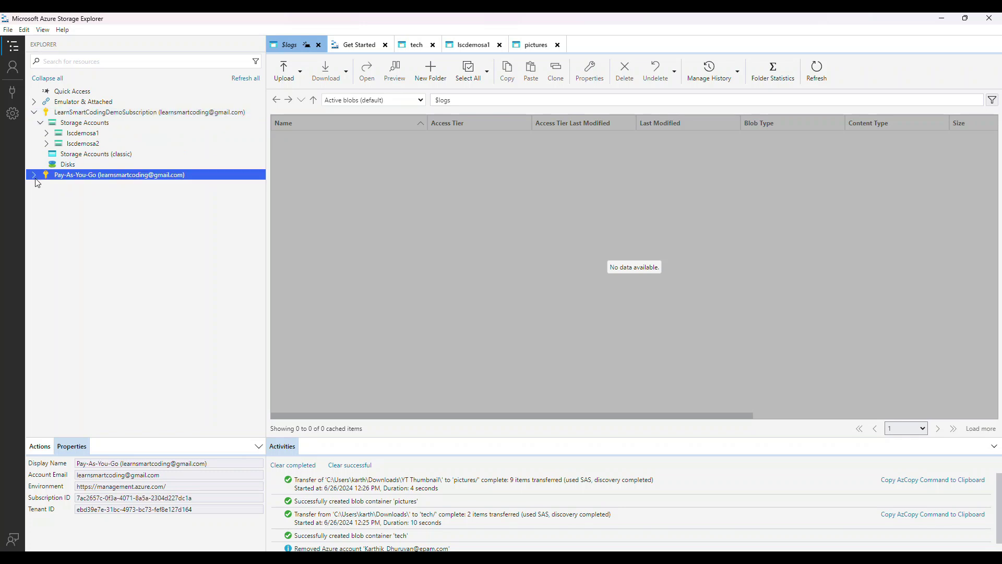
pyautogui.click(33, 175)
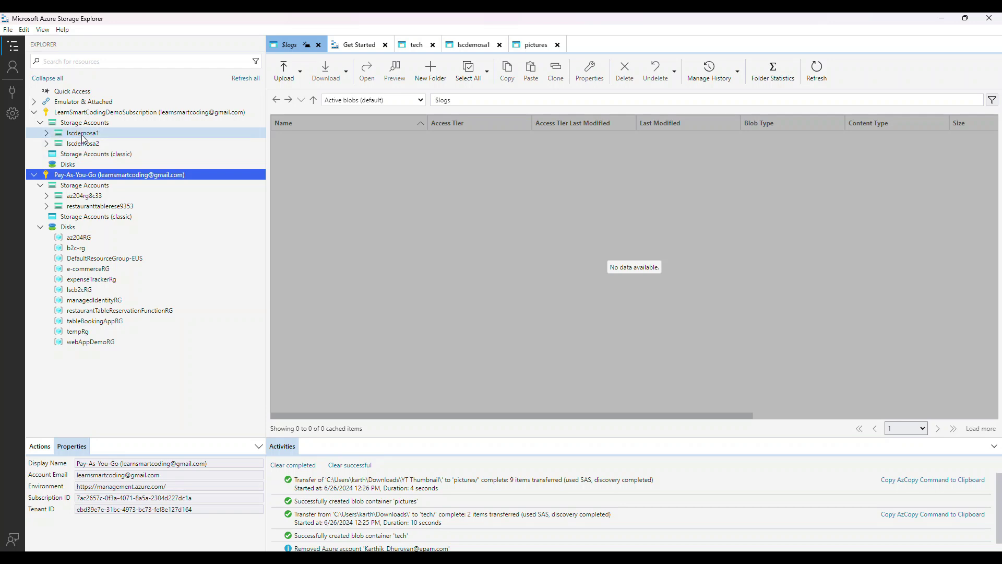
# Expand lscdemosa1, view its pictures blob container, and select all the files in its tech container
pyautogui.click(53, 136)
pyautogui.click(47, 134)
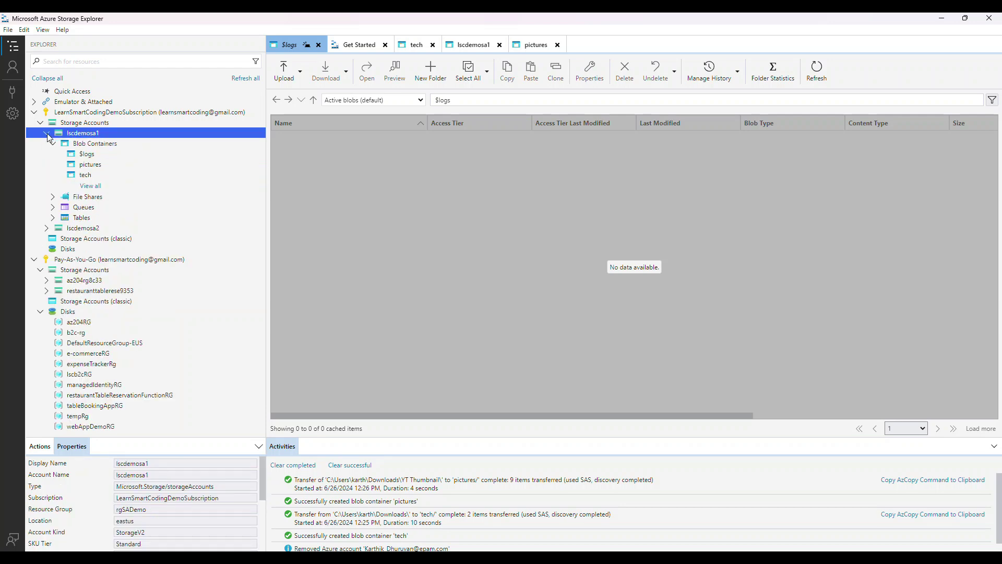
pyautogui.click(86, 164)
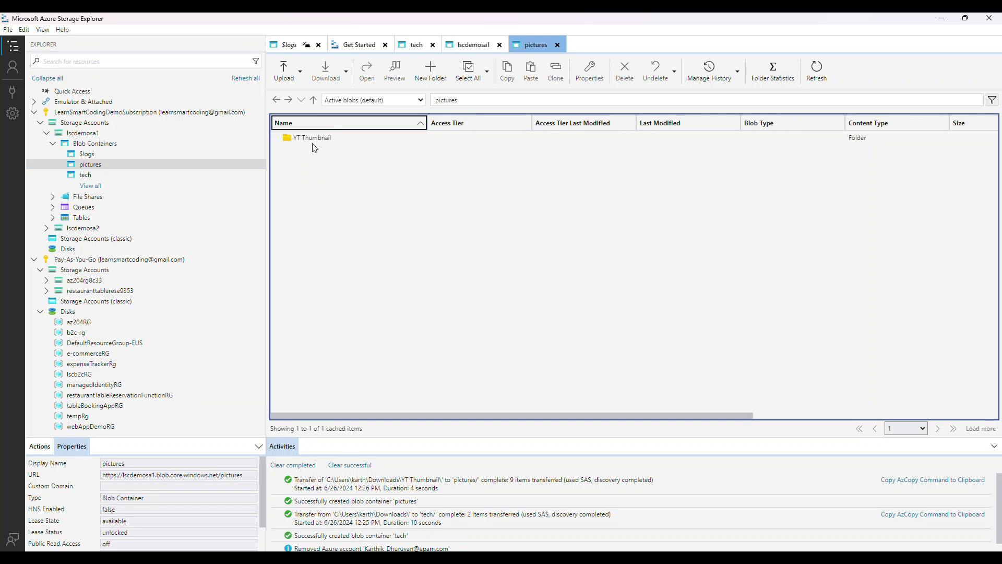
pyautogui.click(92, 174)
pyautogui.hotkey('ctrl', 'a')
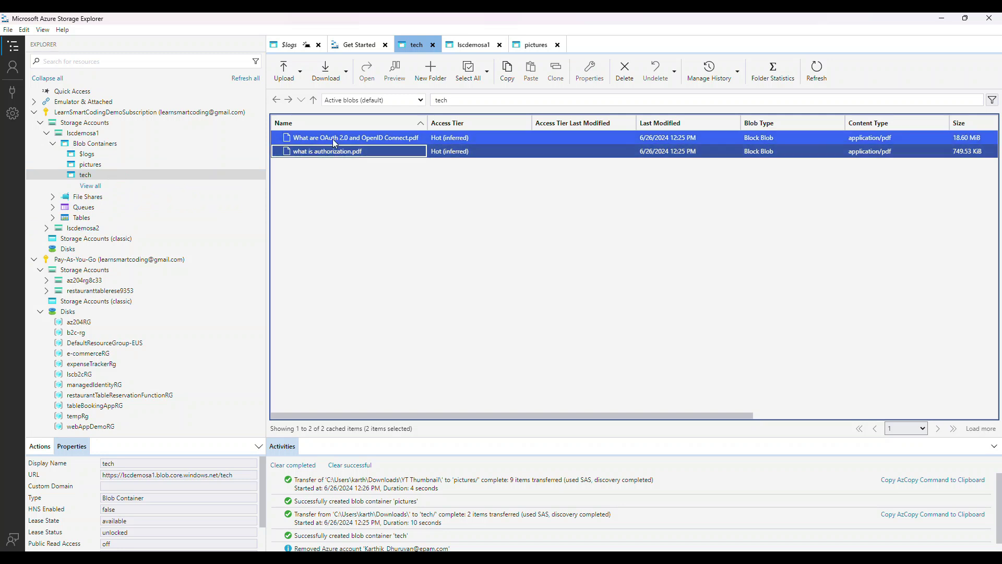
# Create a blob container named tech in the lscdemosa2 storage account
pyautogui.click(46, 227)
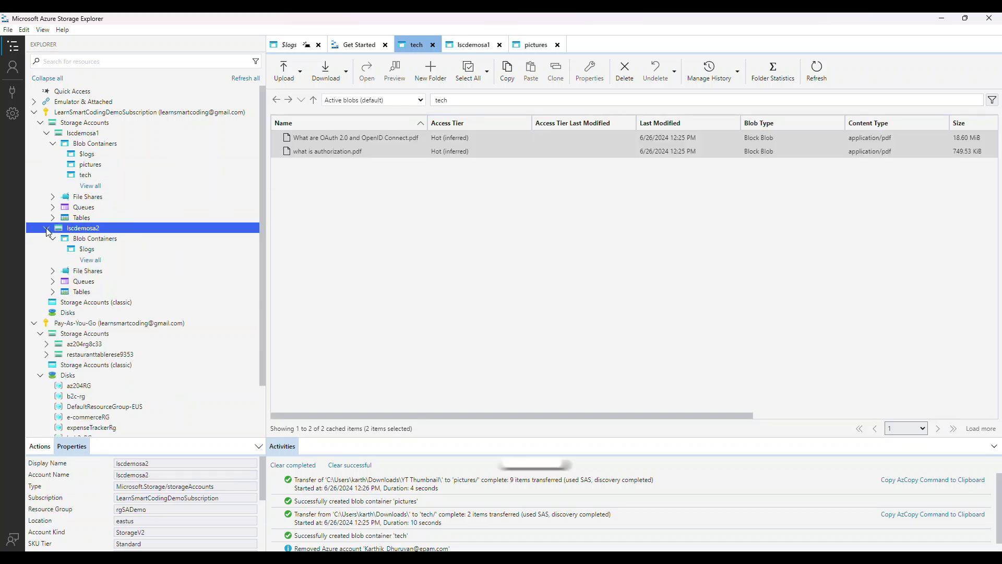
pyautogui.rightClick(84, 240)
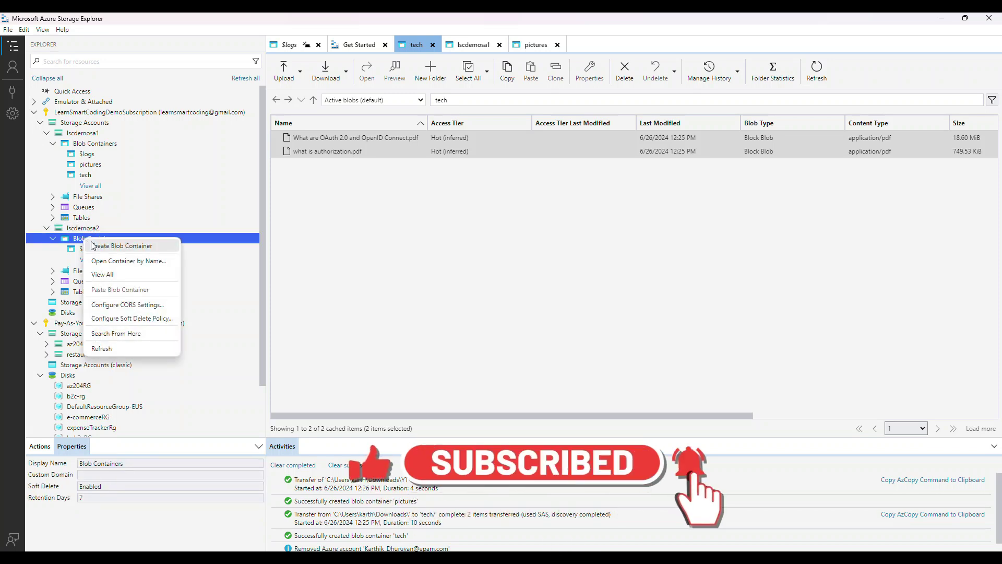
pyautogui.click(94, 246)
pyautogui.write('tech')
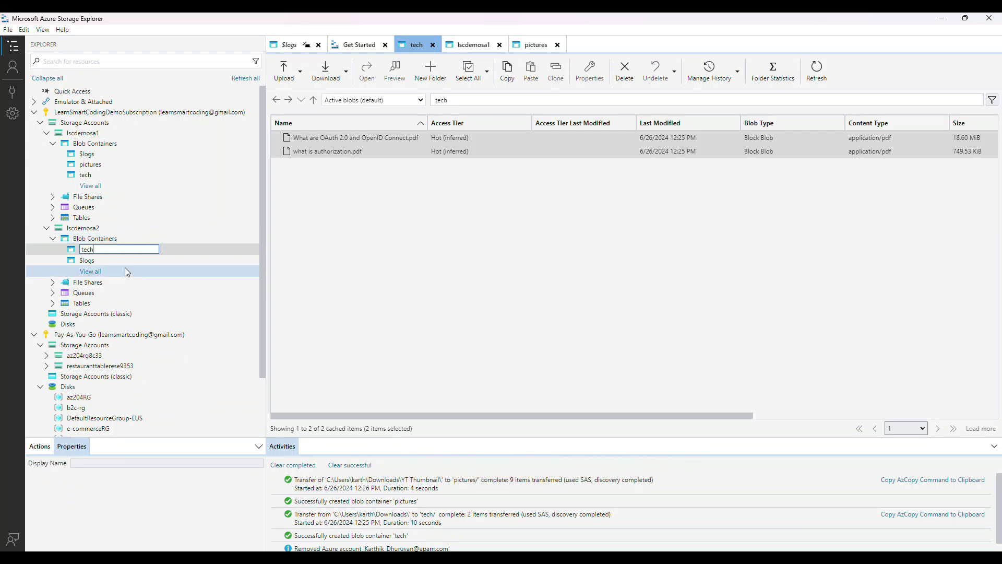
pyautogui.press('Return')
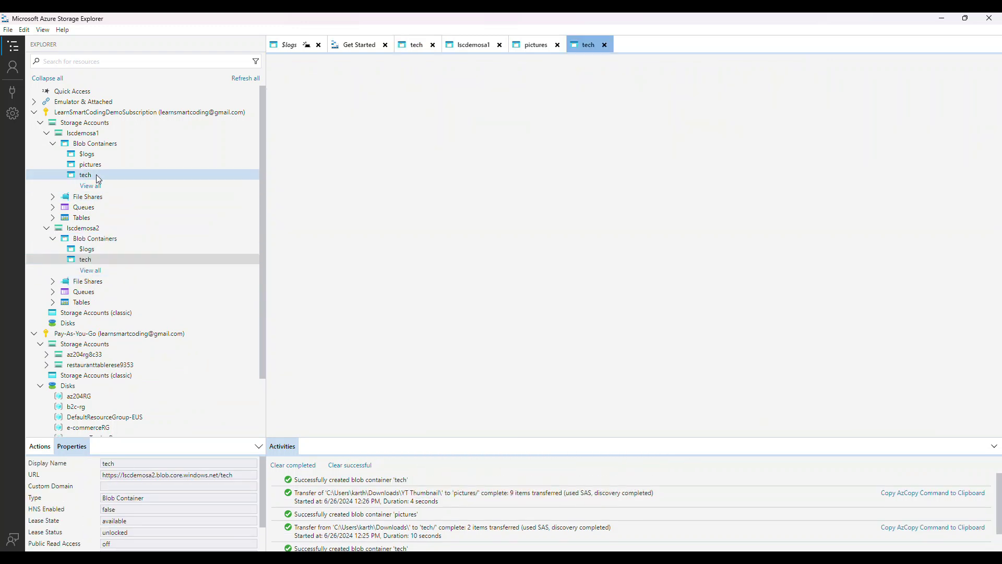
# Copy all the files from lscdemosa1's tech container and paste them into the tech container of lscdemosa2
pyautogui.click(98, 179)
pyautogui.hotkey('ctrl', 'a')
pyautogui.rightClick(325, 141)
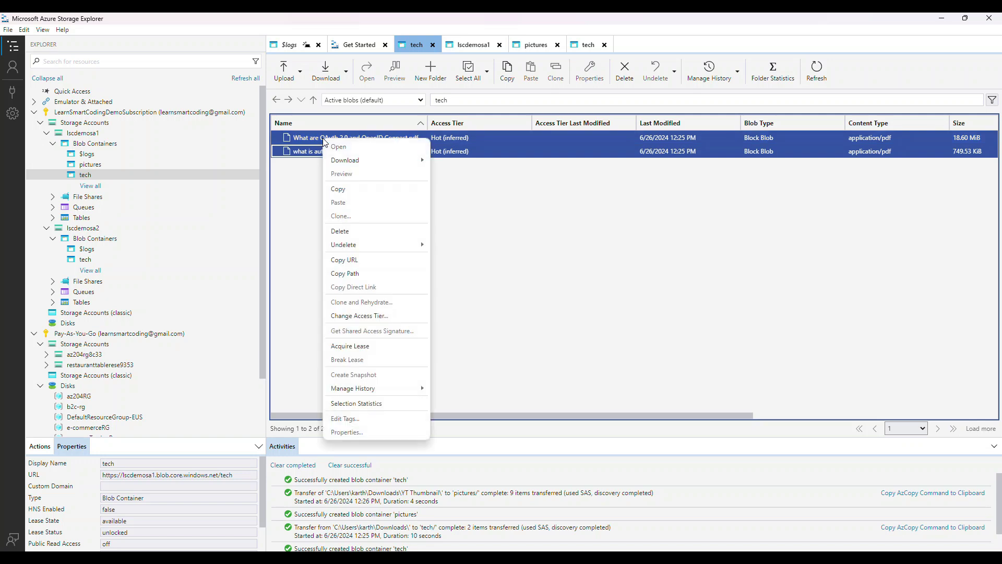
pyautogui.click(336, 191)
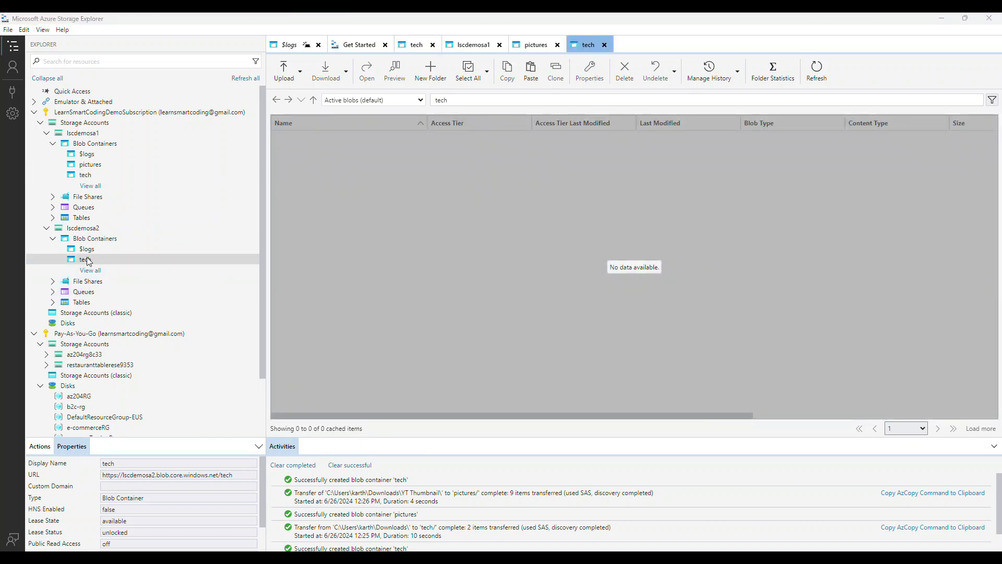
pyautogui.click(87, 260)
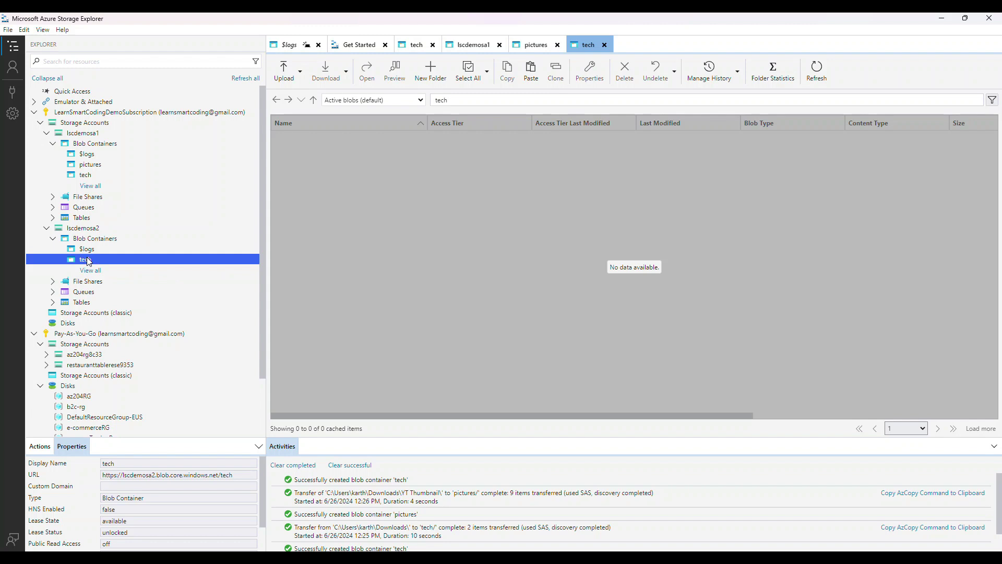
pyautogui.click(530, 83)
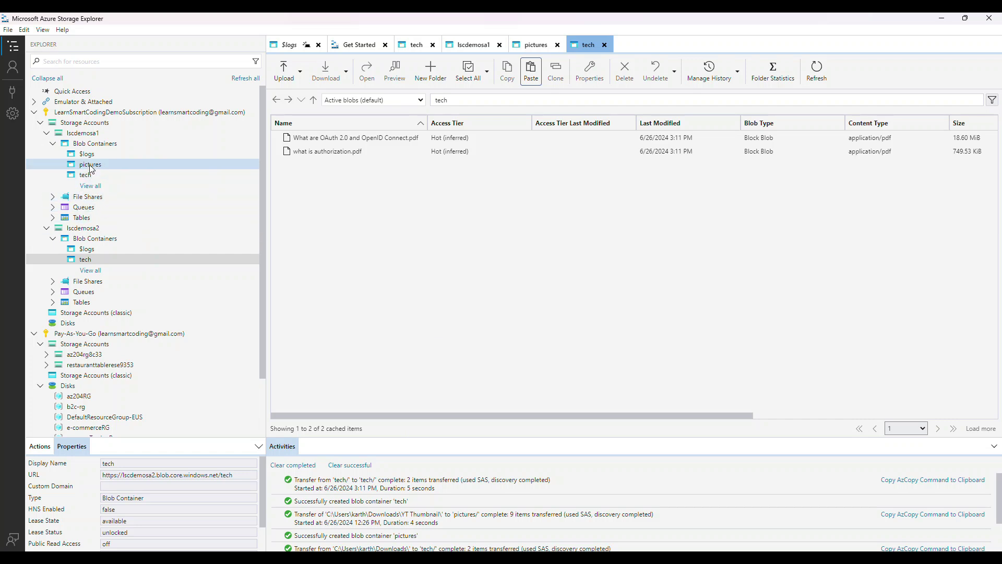
# Copy the whole pictures blob container from lscdemosa1 and paste it into lscdemosa2's blob containers
pyautogui.click(90, 165)
pyautogui.rightClick(90, 166)
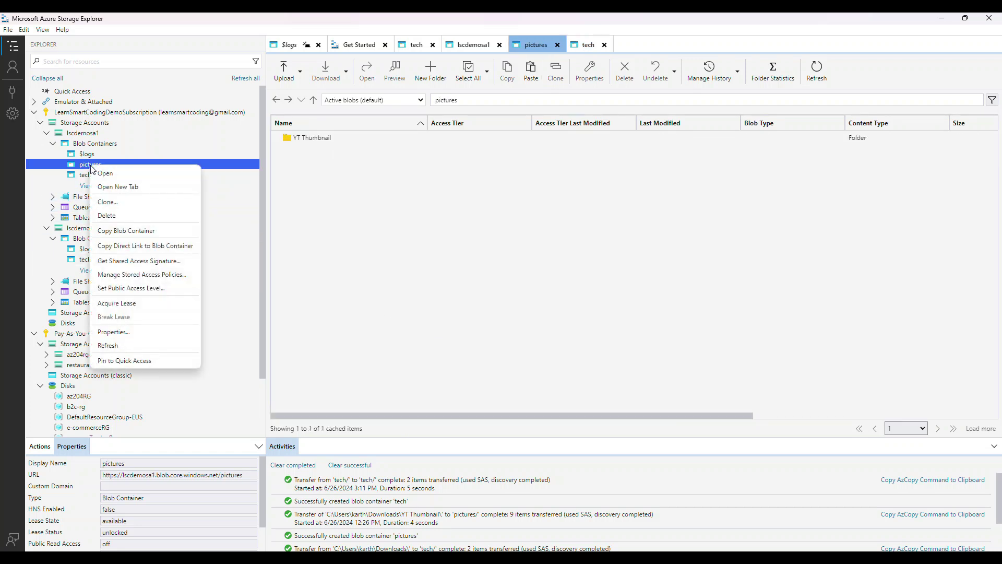
pyautogui.click(112, 231)
pyautogui.rightClick(96, 243)
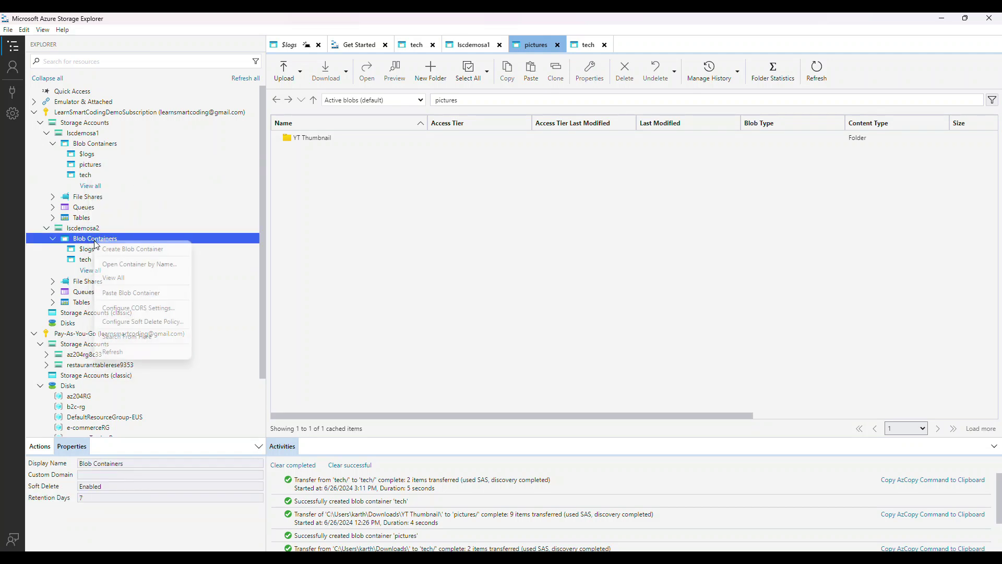
pyautogui.click(121, 293)
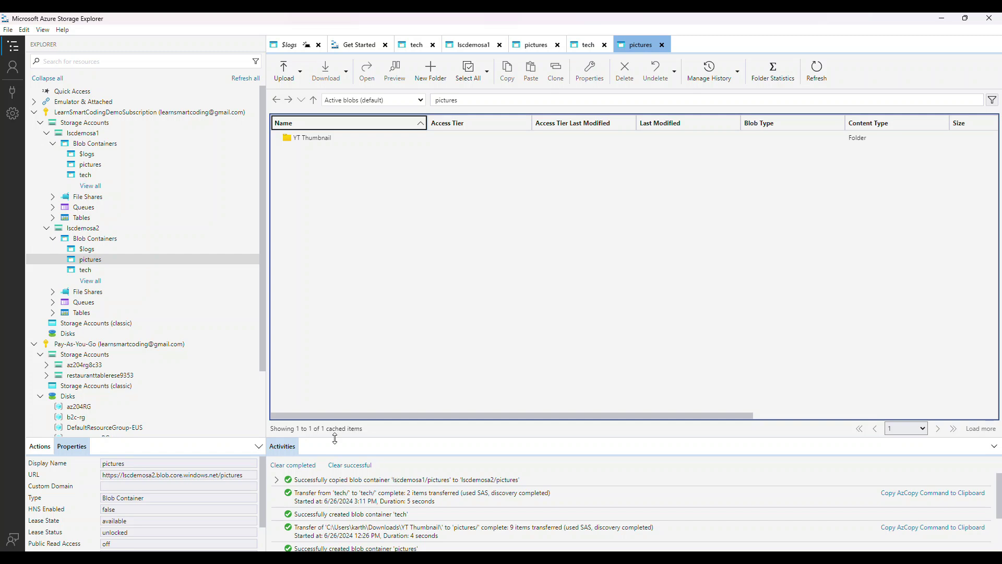
# Delete the tech blob container from lscdemosa1 and confirm the permanent deletion
pyautogui.click(90, 165)
pyautogui.click(85, 175)
pyautogui.rightClick(90, 179)
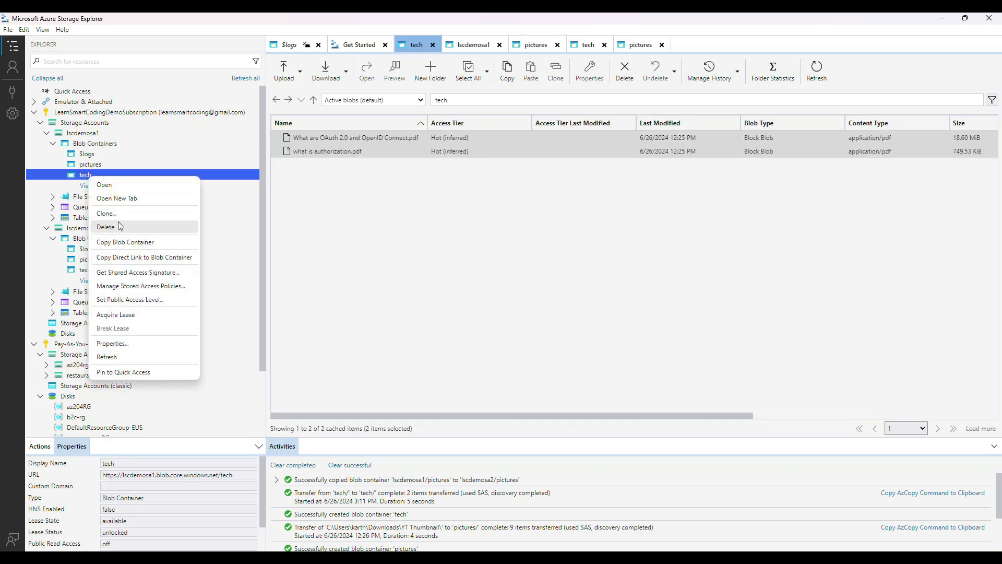
pyautogui.press('Escape')
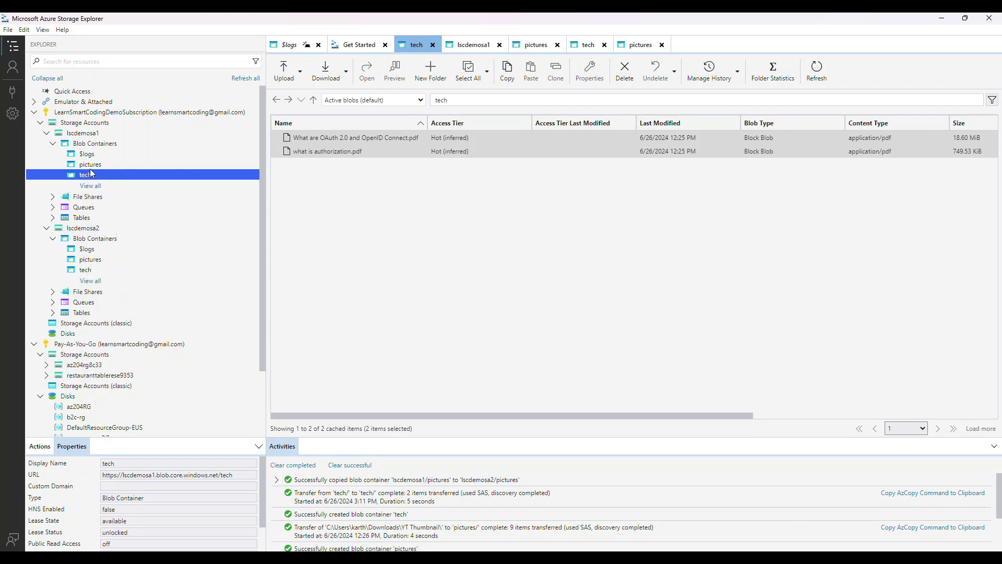
pyautogui.press('Delete')
pyautogui.click(549, 325)
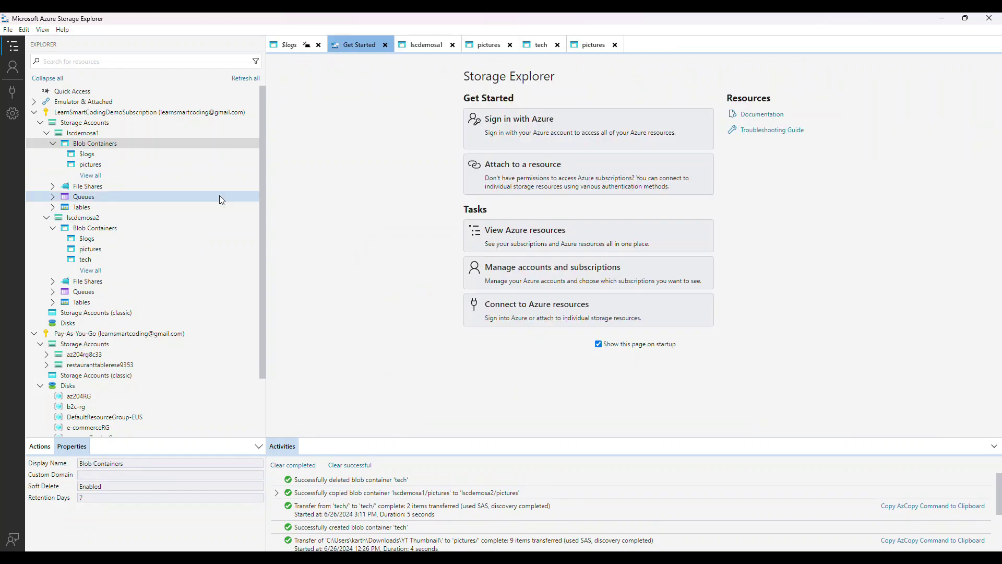
# Delete the pictures blob container from lscdemosa1 and confirm the permanent deletion
pyautogui.click(107, 163)
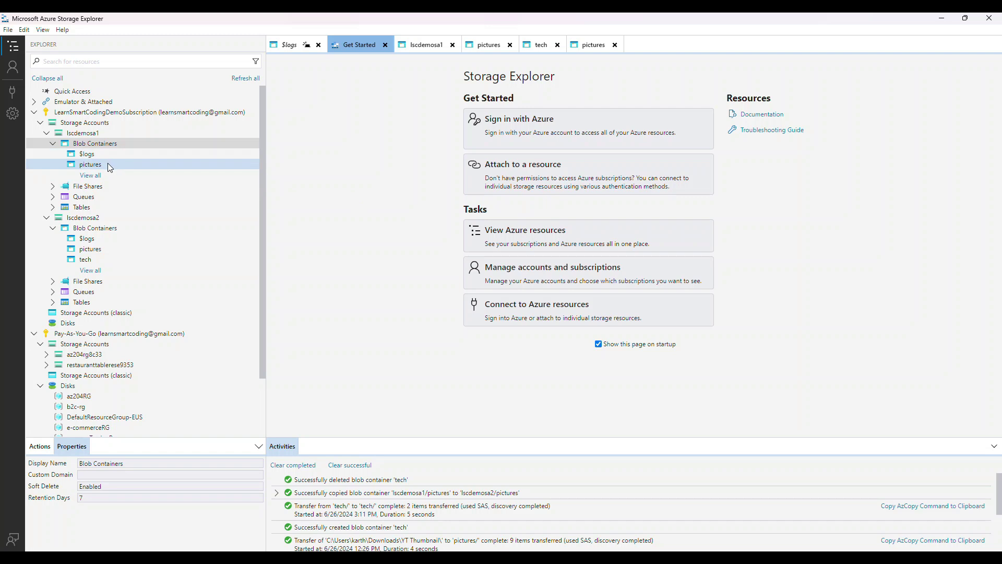
pyautogui.rightClick(108, 163)
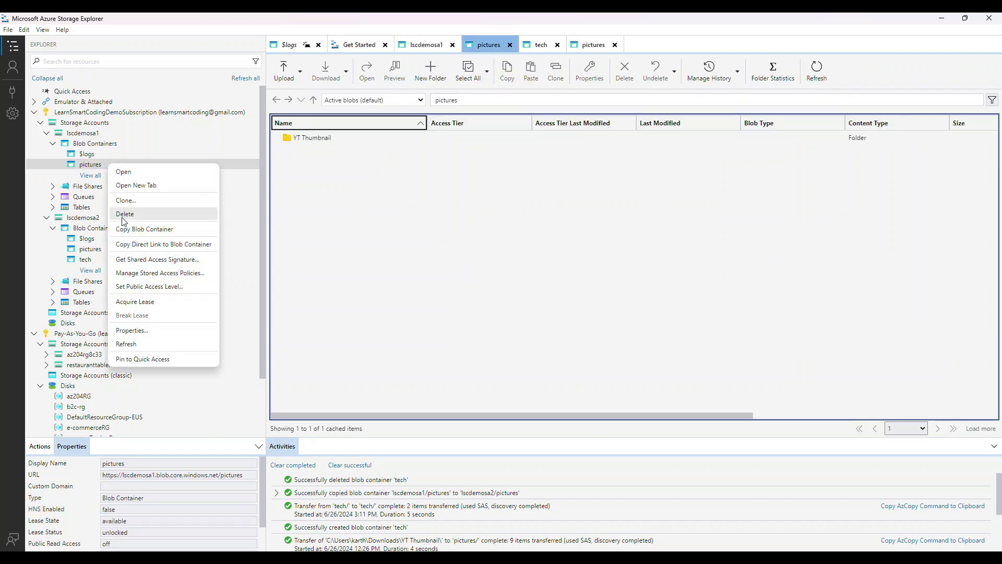
pyautogui.press('Escape')
pyautogui.press('Delete')
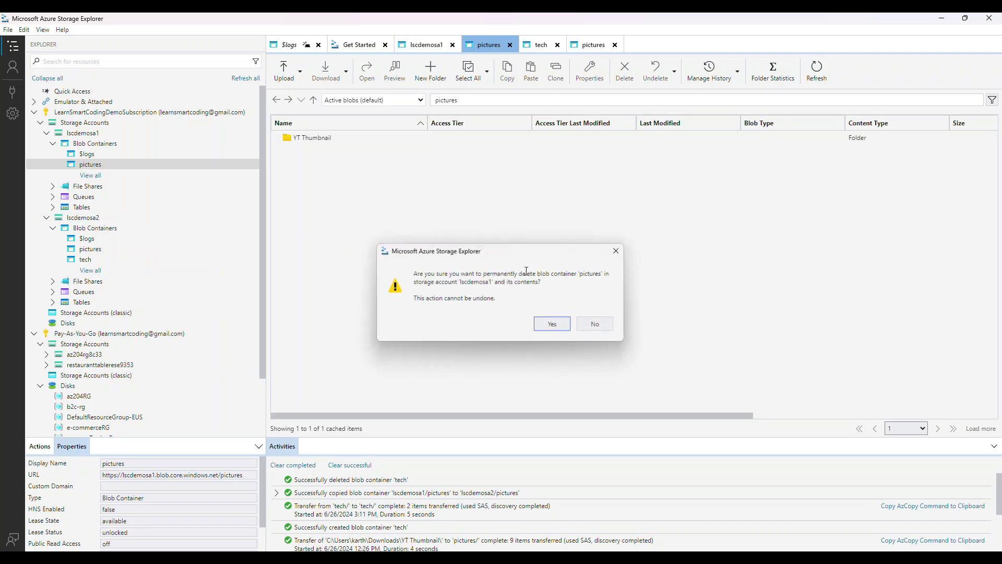
pyautogui.click(557, 323)
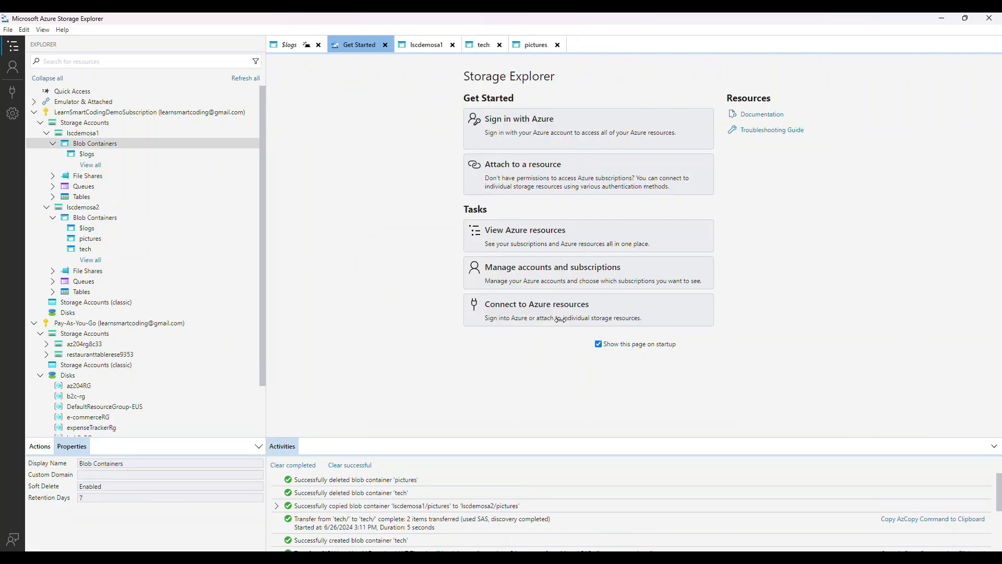
# Switch to the Azure portal in the browser and check lscdemosa2's container list and the contents of its pictures container
pyautogui.click(940, 21)
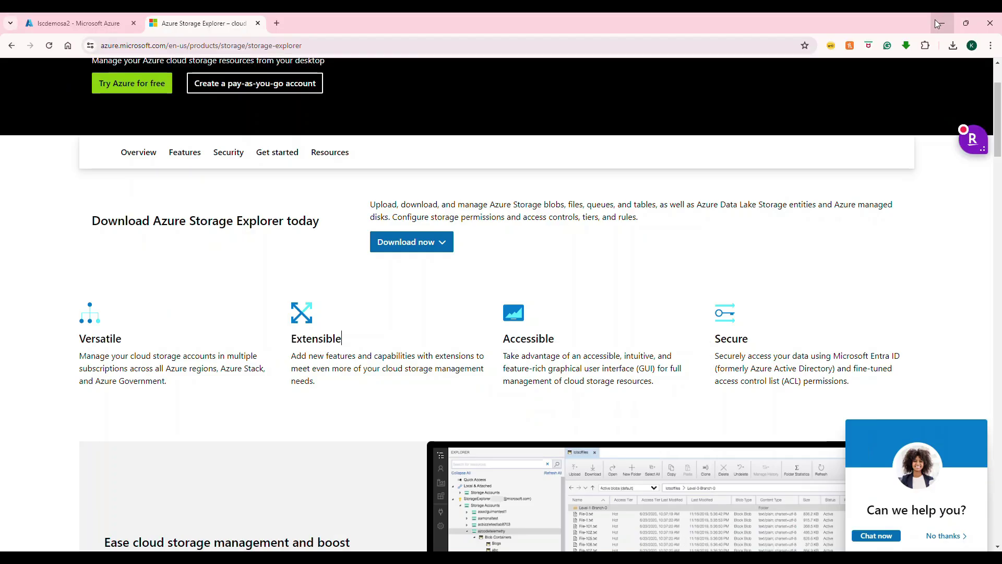
pyautogui.click(78, 23)
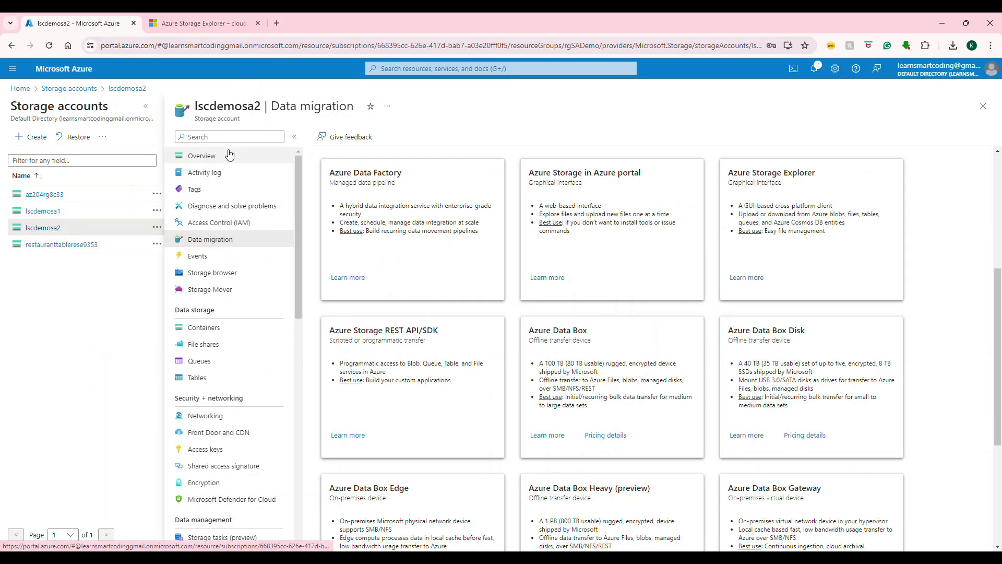
pyautogui.click(202, 155)
pyautogui.click(207, 327)
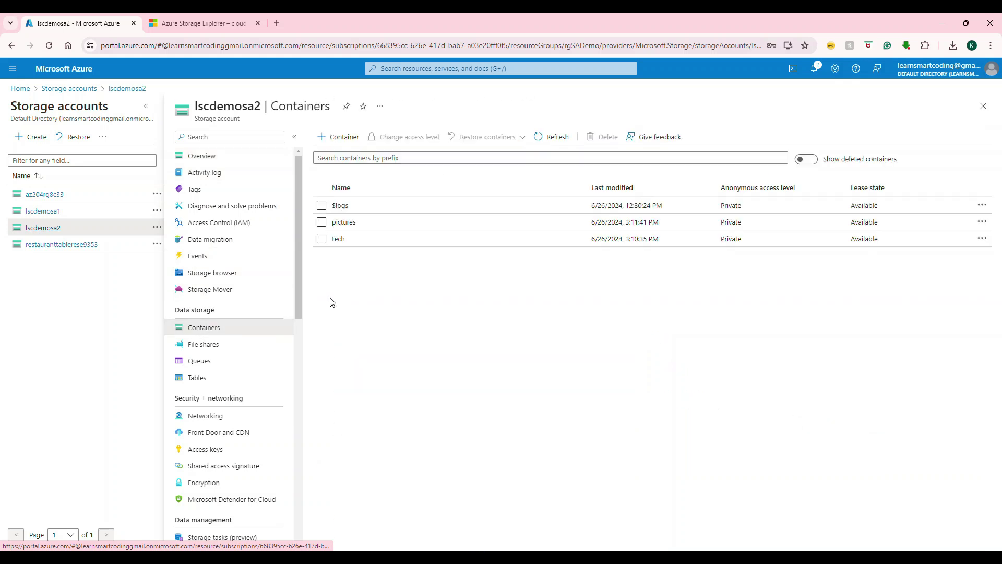
pyautogui.click(349, 223)
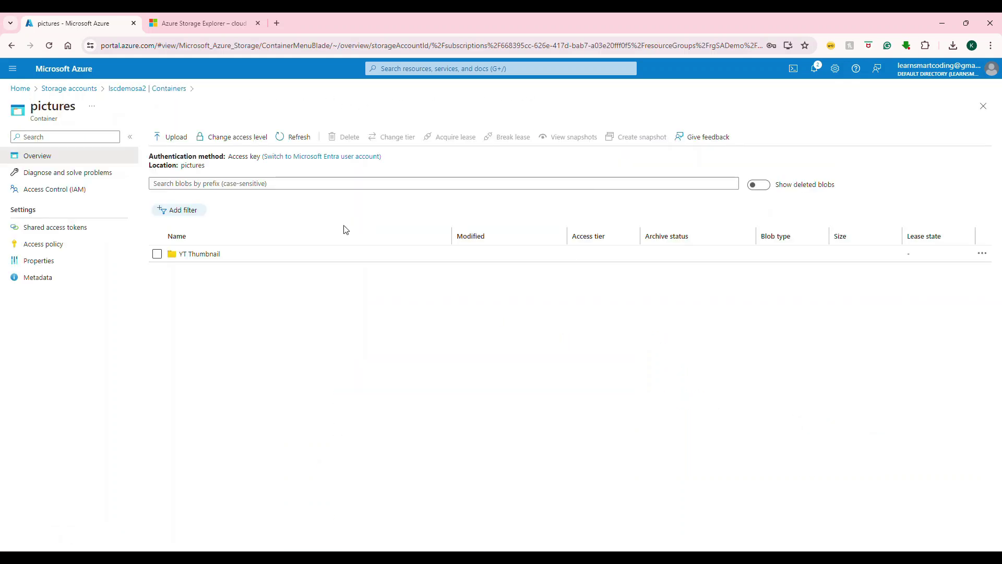
# Return to the storage accounts list and check which containers remain in lscdemosa1
pyautogui.click(79, 89)
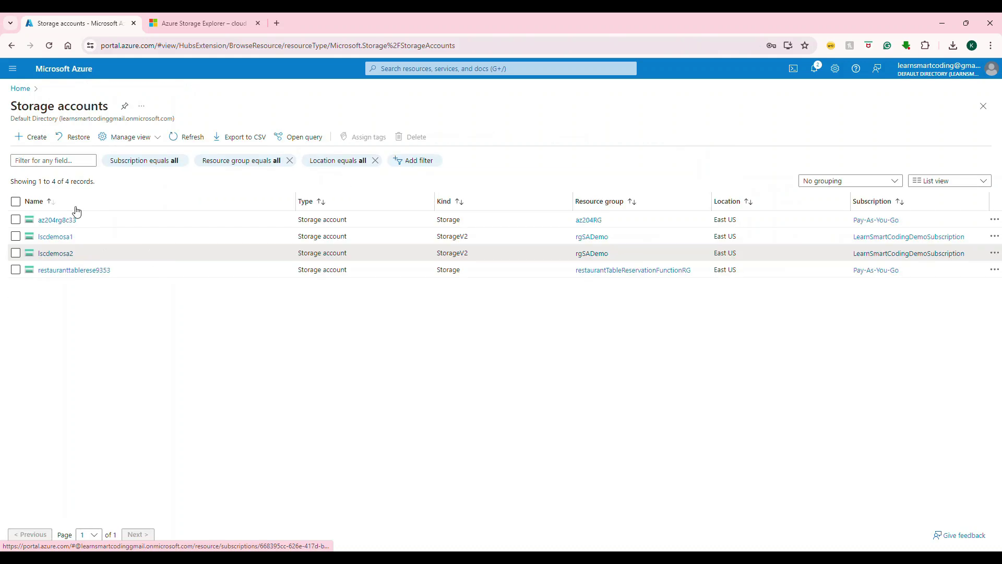
pyautogui.click(68, 237)
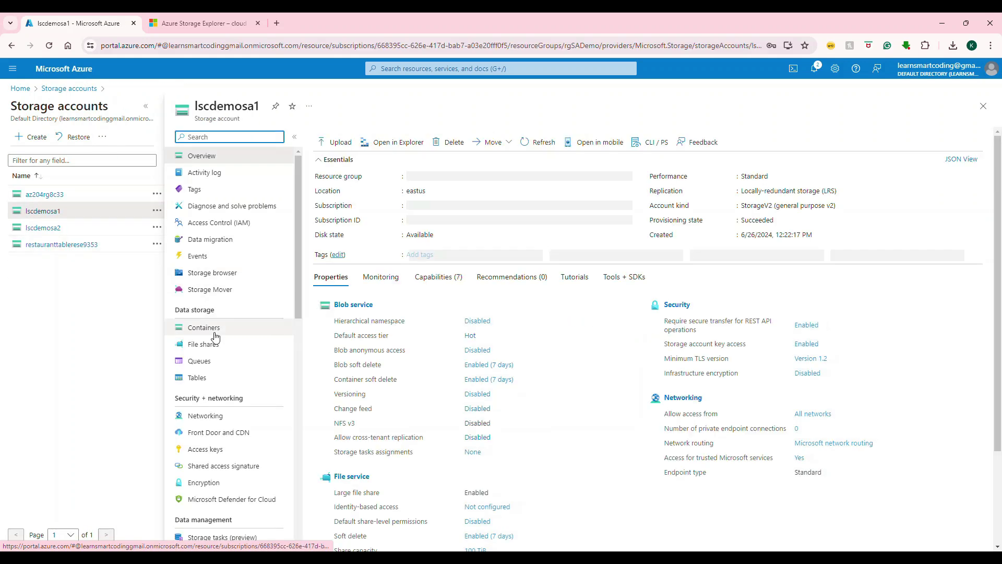
pyautogui.click(213, 332)
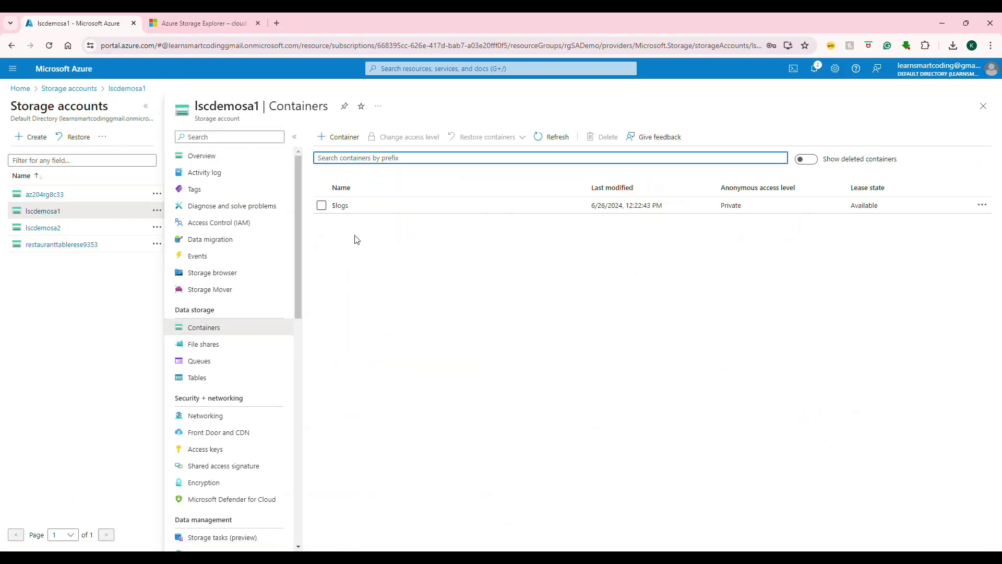